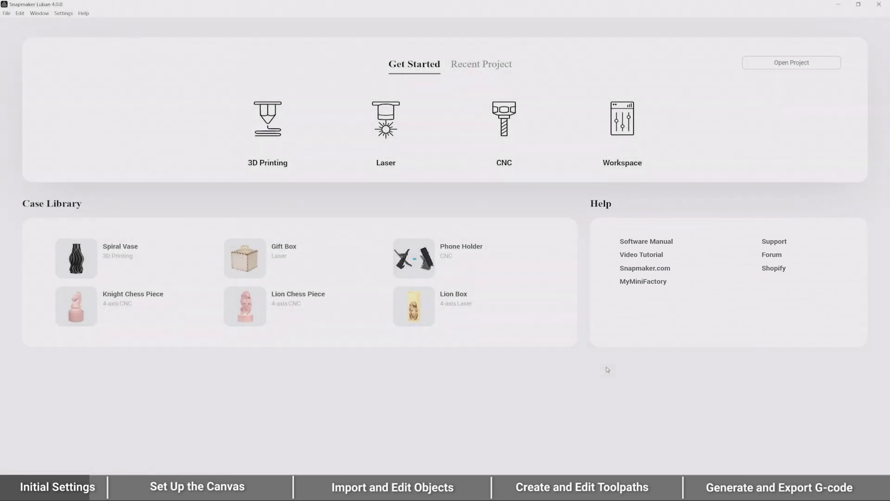
Step: Set the cylindrical workpiece's diameter to 32 mm in the job setup, and review the confirmed job setup
{"action": "mouse_move", "coordinate": [526, 129]}
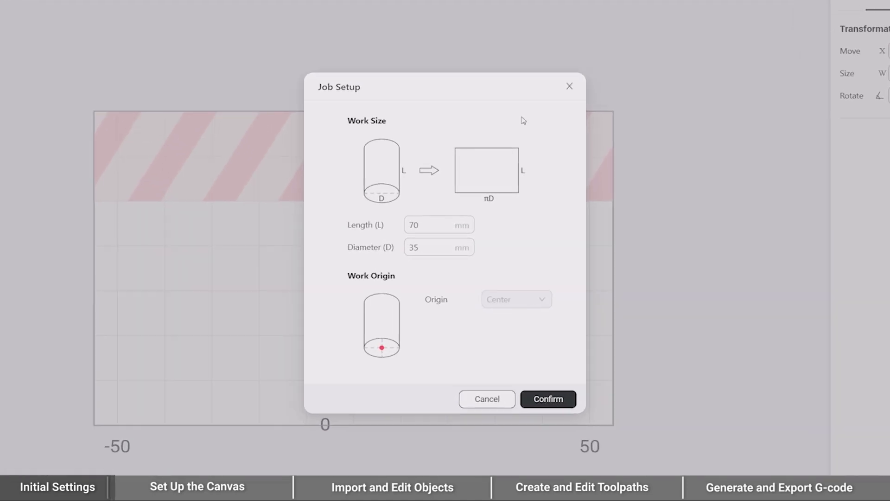
{"action": "double_click", "coordinate": [435, 250]}
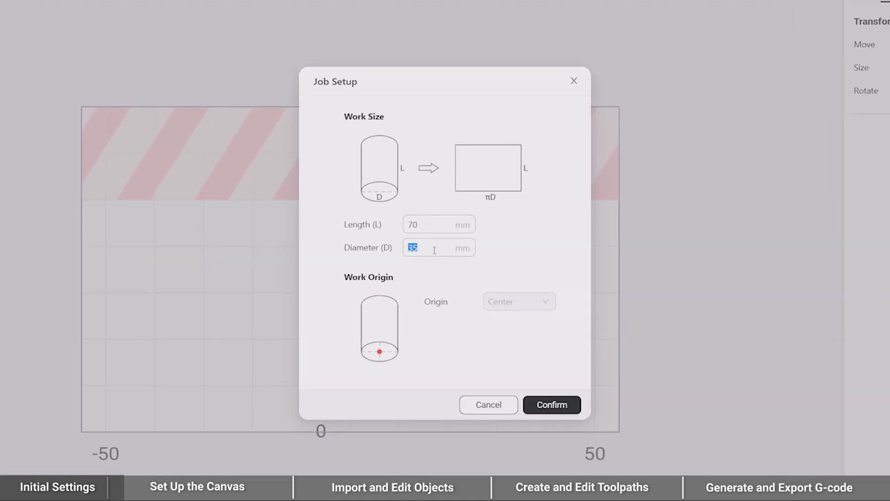
{"action": "type", "text": "32"}
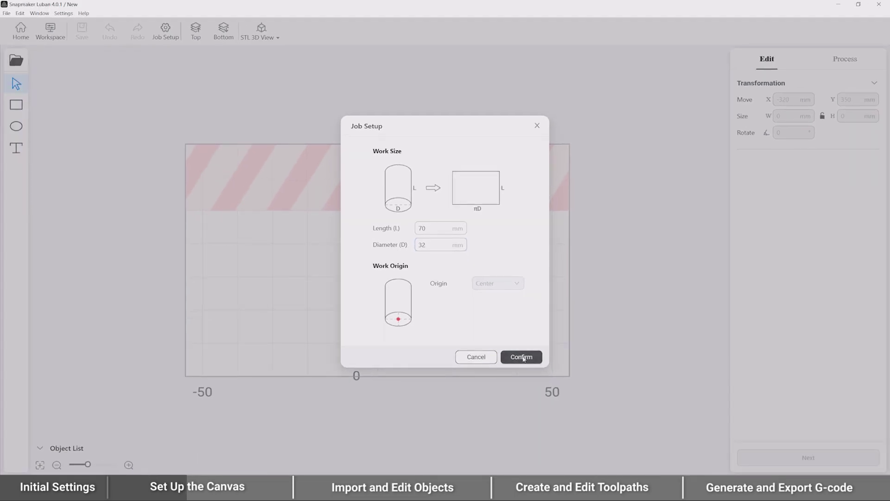
{"action": "left_click", "coordinate": [522, 357]}
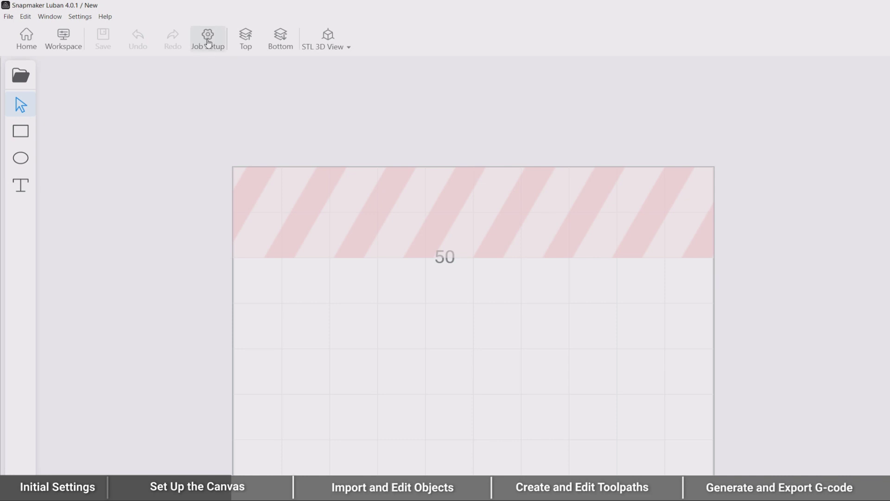
{"action": "left_click", "coordinate": [208, 41]}
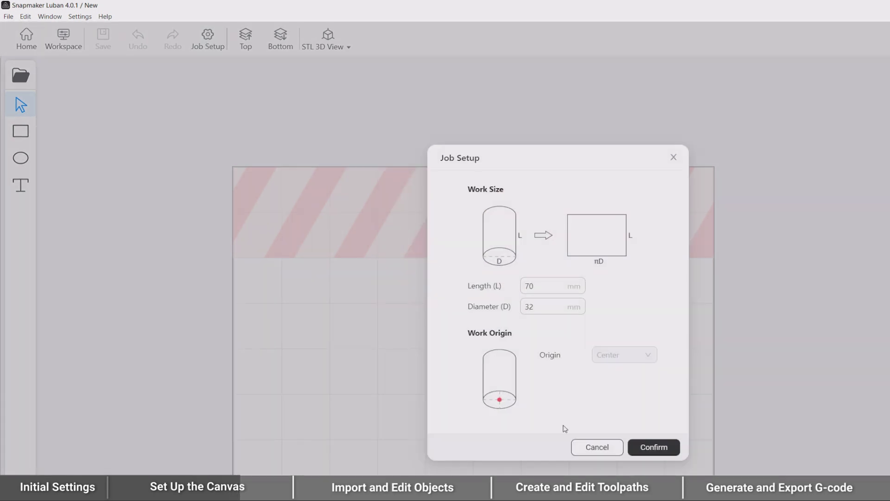
{"action": "left_click", "coordinate": [597, 447]}
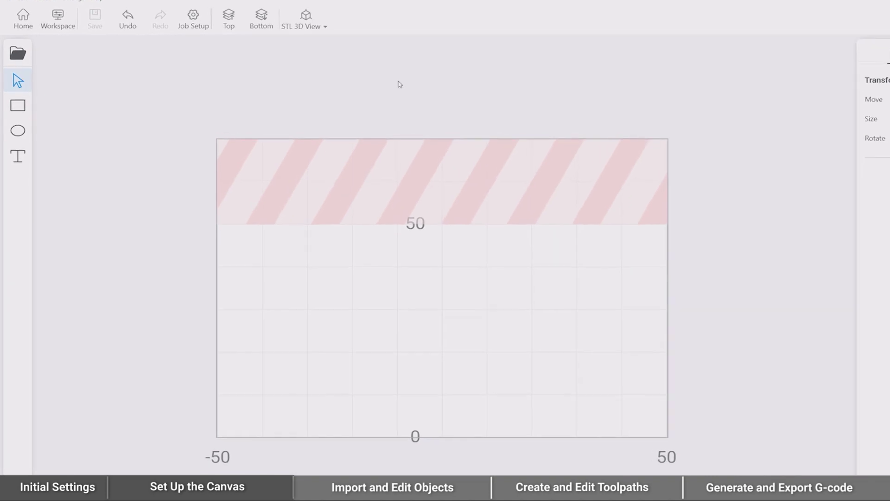
Step: Import the model file 4-axis CNC.stl from the 4-axis CNC folder onto the canvas
{"action": "left_click", "coordinate": [27, 54]}
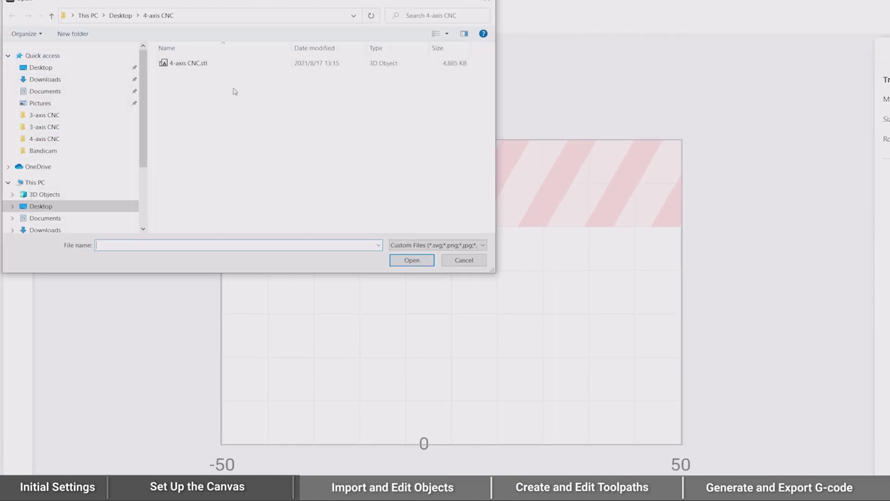
{"action": "left_click", "coordinate": [224, 66]}
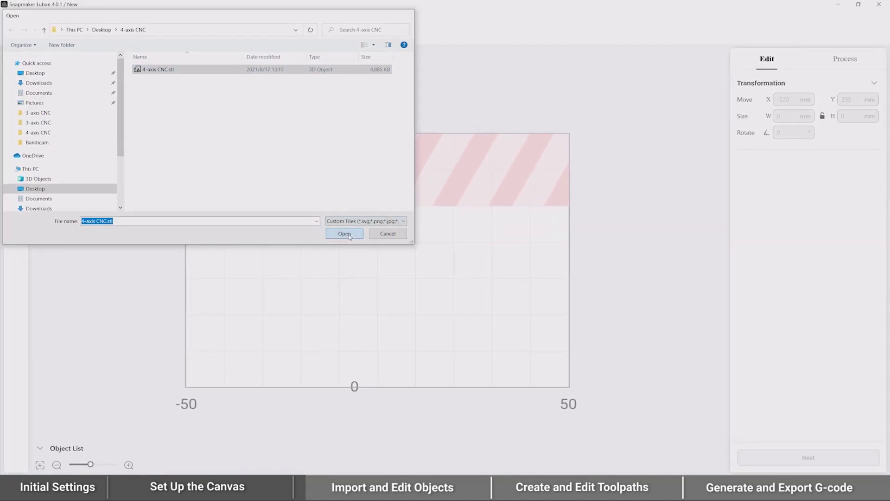
{"action": "left_click", "coordinate": [365, 241]}
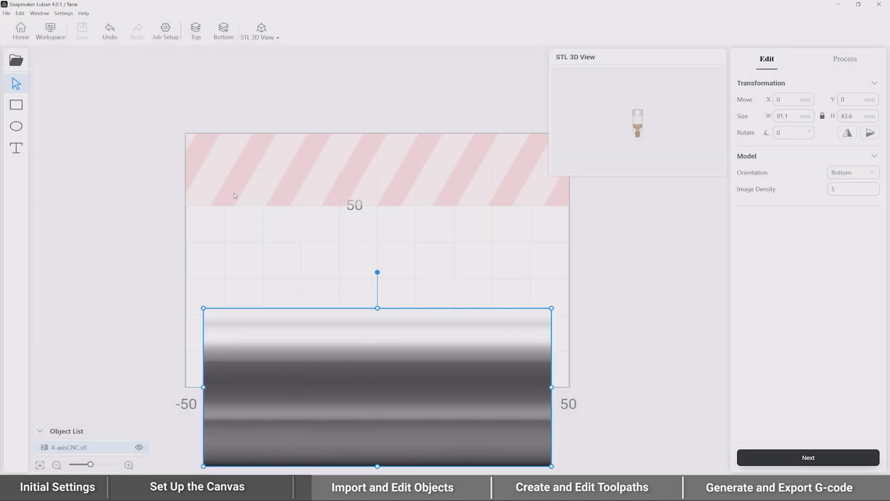
Step: Draw a small rectangle and a small ellipse on the canvas above the imported model
{"action": "left_click", "coordinate": [16, 105]}
{"action": "left_click_drag", "start_coordinate": [239, 241], "coordinate": [287, 284]}
{"action": "left_click", "coordinate": [16, 126]}
{"action": "left_click_drag", "start_coordinate": [456, 249], "coordinate": [485, 272]}
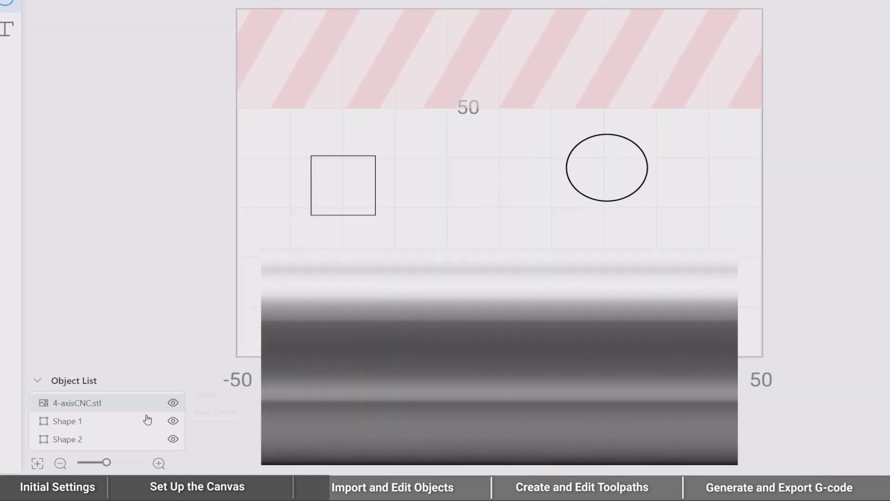
Step: Delete the rectangle (Shape 1) and the ellipse (Shape 2) from the canvas
{"action": "left_click", "coordinate": [110, 436]}
{"action": "key", "text": "Delete"}
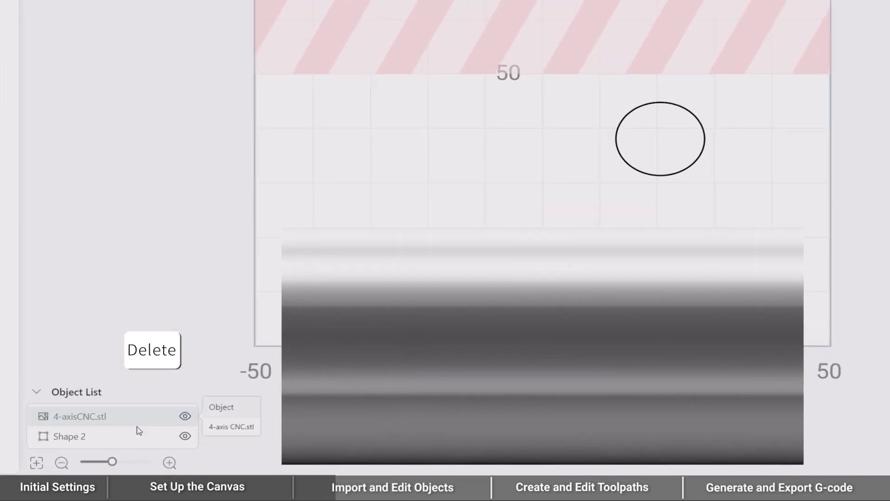
{"action": "left_click", "coordinate": [133, 441]}
{"action": "key", "text": "Delete"}
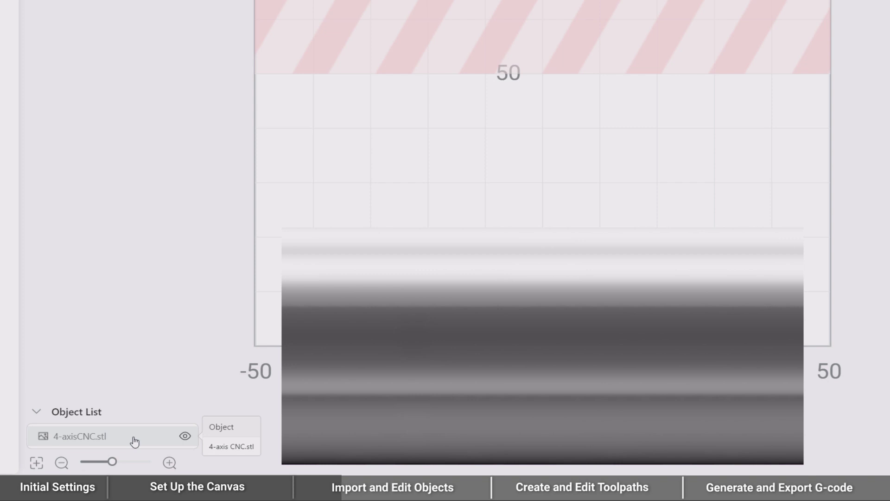
Step: Hide the 4-axisCNC.stl object and show it again, and view its orientation options without choosing one
{"action": "left_click", "coordinate": [185, 438]}
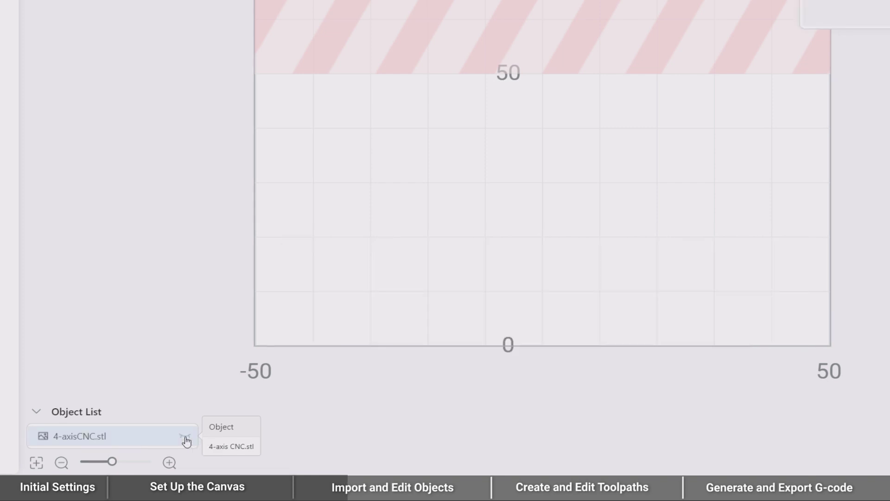
{"action": "left_click", "coordinate": [185, 439]}
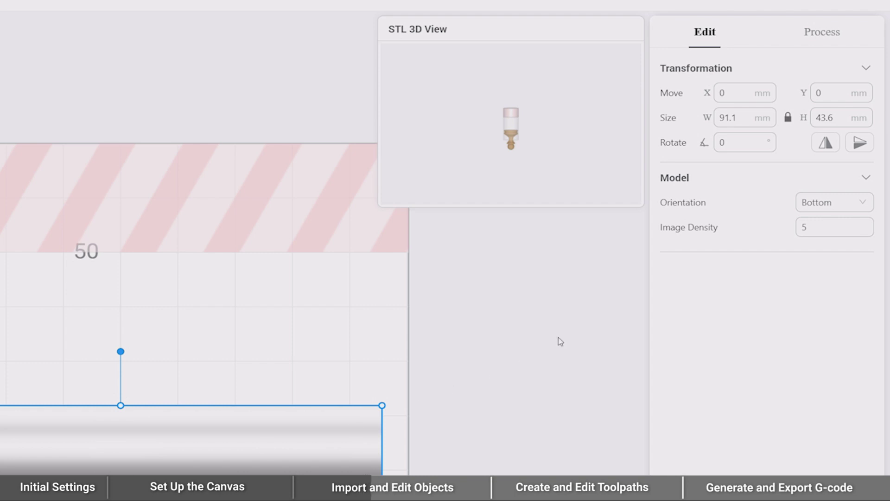
{"action": "left_click", "coordinate": [864, 204]}
{"action": "left_click", "coordinate": [867, 209]}
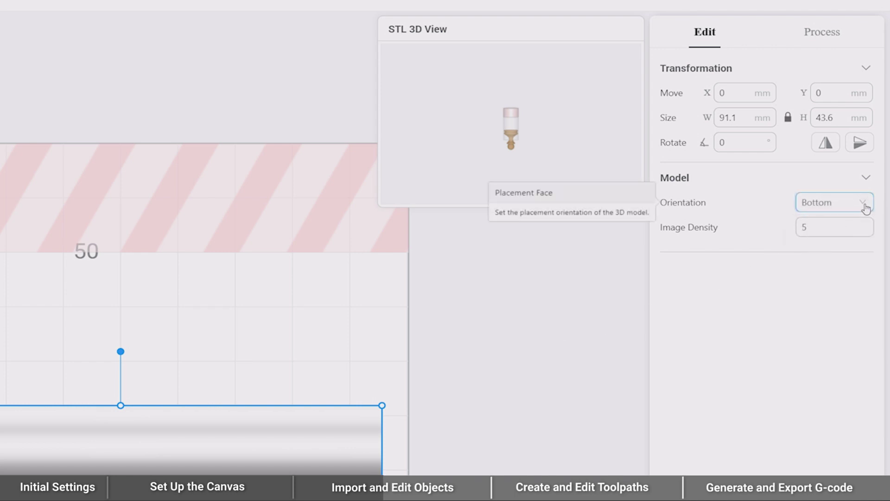
Step: Set the imported model's width to 100 mm with the aspect ratio locked
{"action": "double_click", "coordinate": [746, 118]}
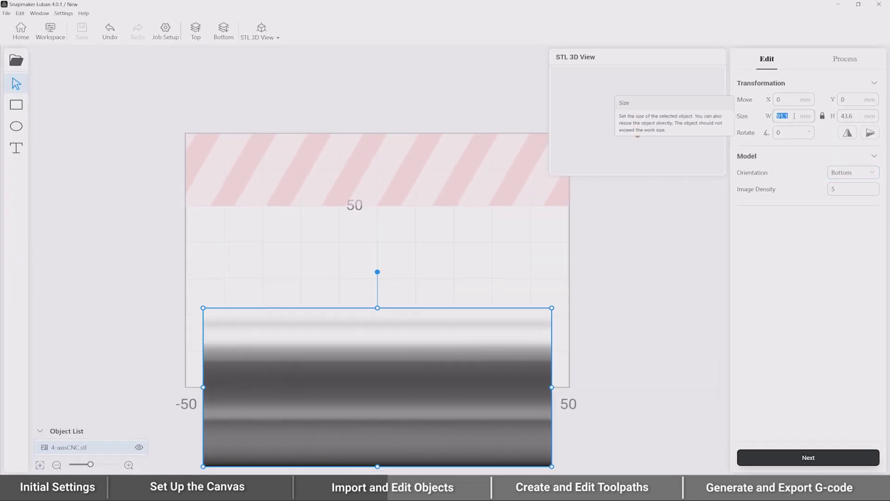
{"action": "type", "text": "100"}
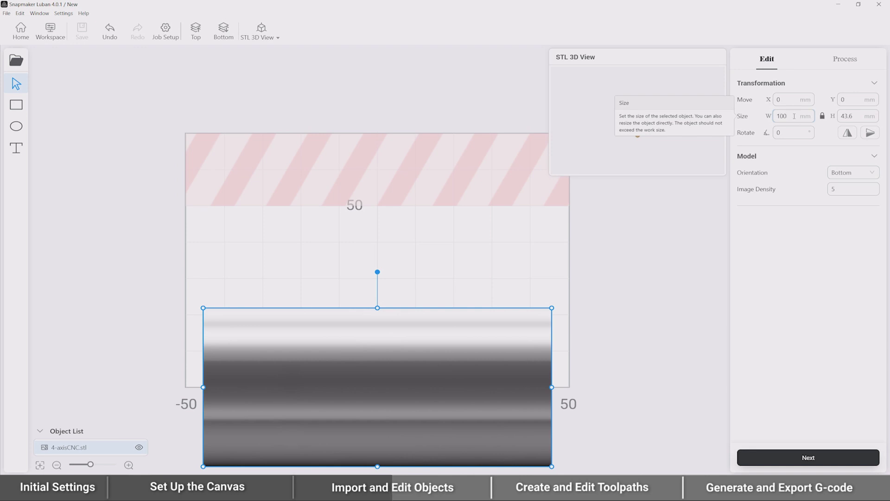
{"action": "key", "text": "Return"}
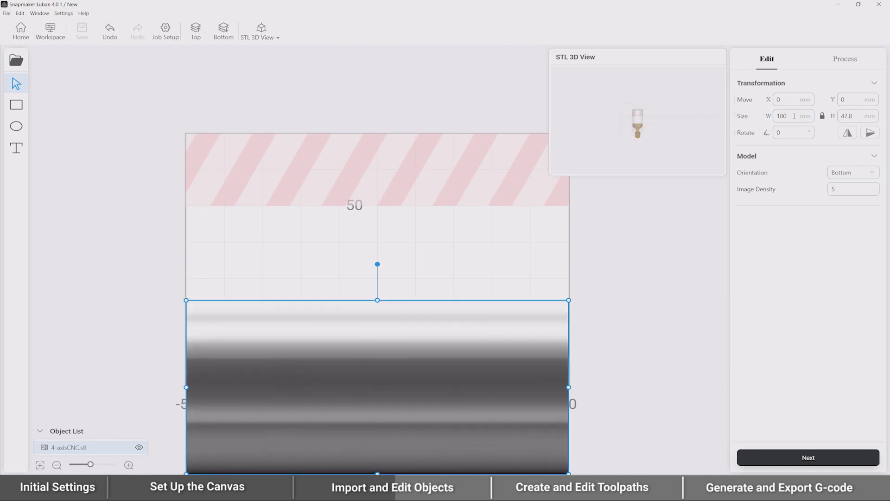
Step: Move the model up the canvas and set its position to X 0 mm and Y 24 mm
{"action": "right_click_drag", "start_coordinate": [514, 373], "coordinate": [509, 261]}
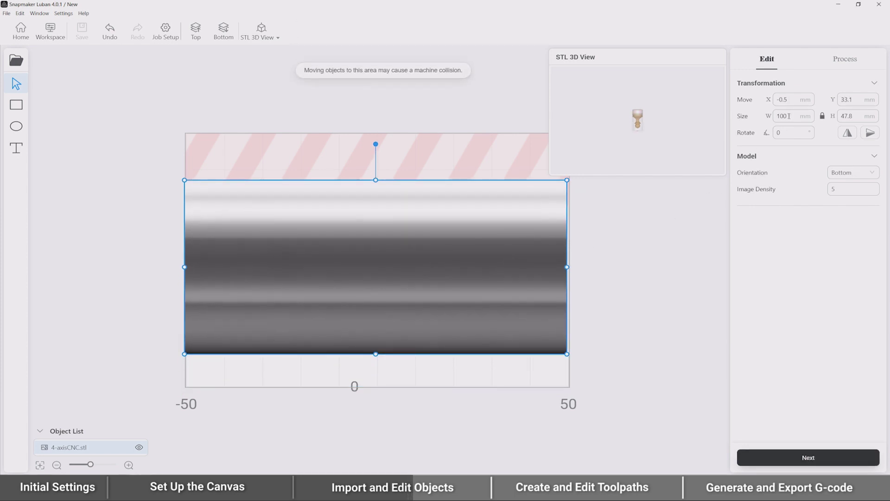
{"action": "left_click", "coordinate": [794, 101]}
{"action": "type", "text": "0"}
{"action": "left_click", "coordinate": [858, 100]}
{"action": "type", "text": "24"}
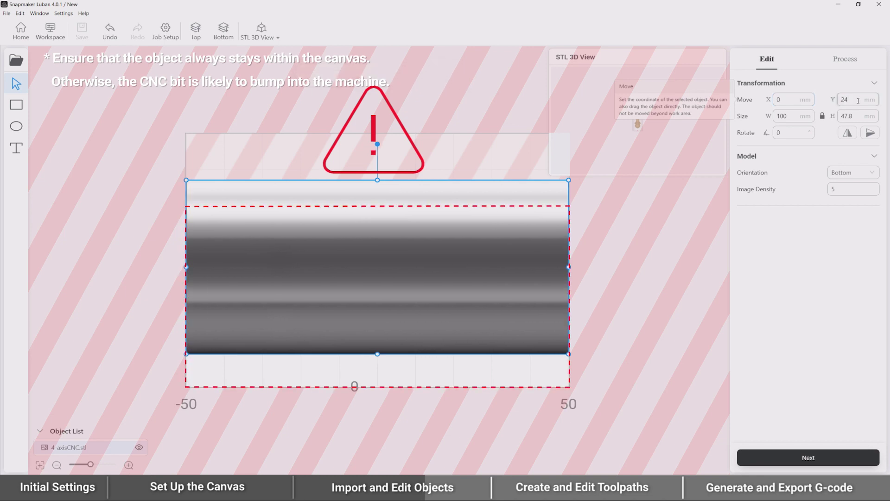
{"action": "key", "text": "Return"}
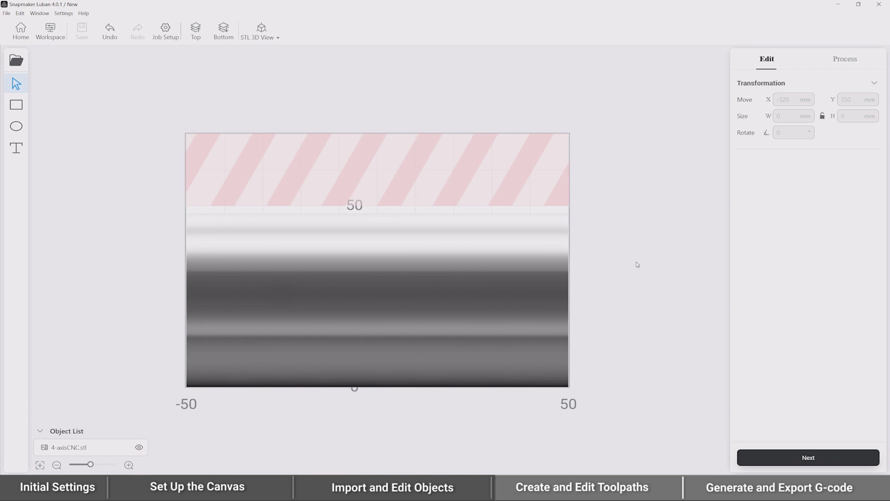
Step: Proceed to the processing stage and start a new toolpath for the 4-axisCNC.stl model
{"action": "left_click", "coordinate": [811, 460]}
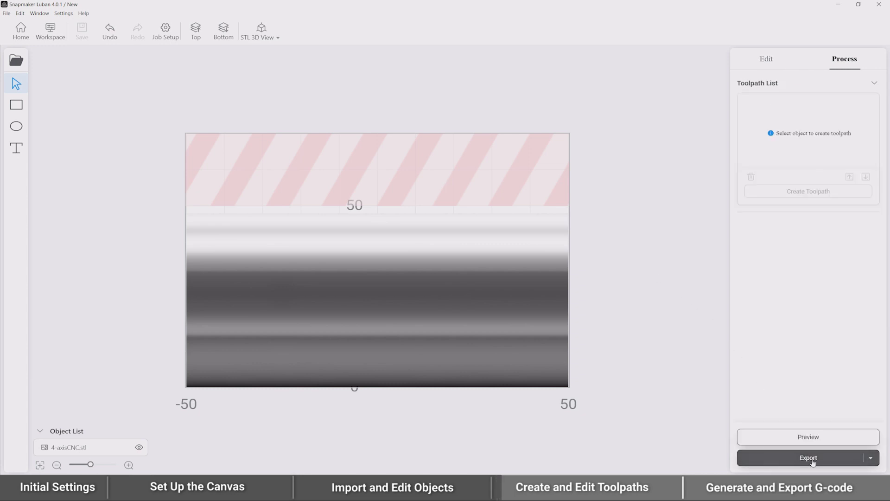
{"action": "left_click", "coordinate": [498, 303]}
{"action": "left_click", "coordinate": [806, 192]}
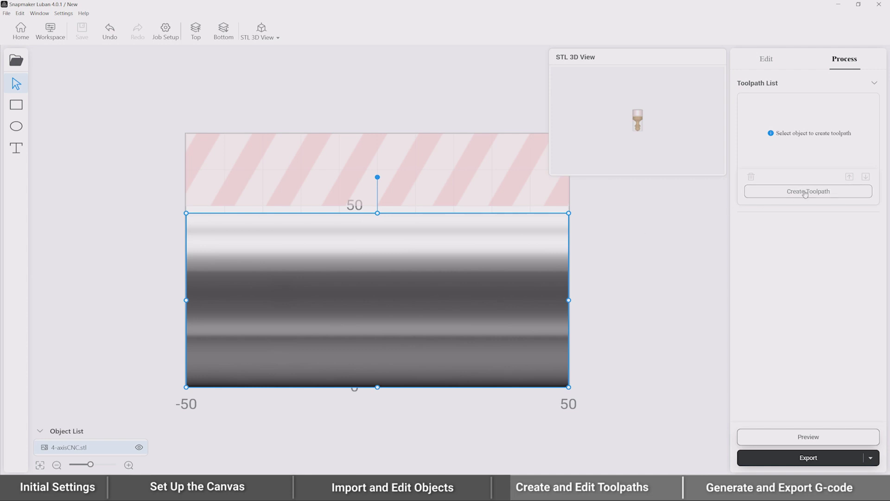
Step: Set the toolpath's work speed and plunge speed to 250 mm/min, stepdown to 3.5 mm and stepover to 0.12 mm
{"action": "double_click", "coordinate": [478, 251]}
{"action": "type", "text": "250"}
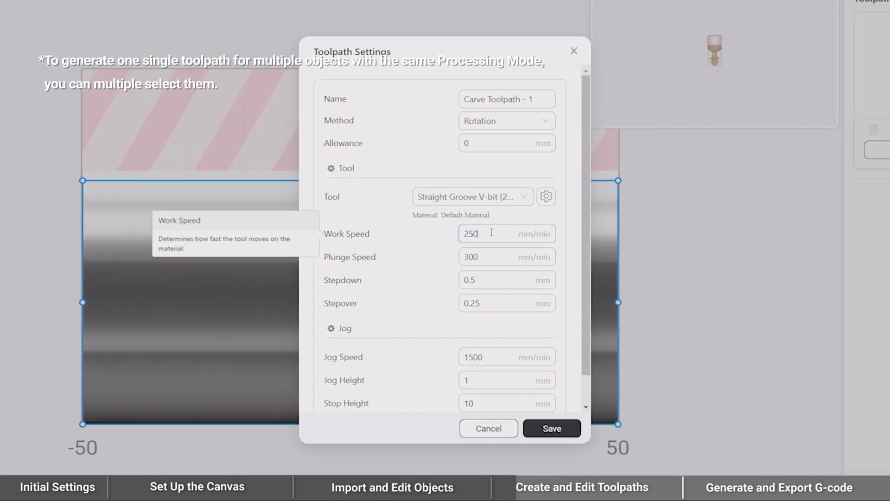
{"action": "double_click", "coordinate": [494, 254]}
{"action": "type", "text": "25"}
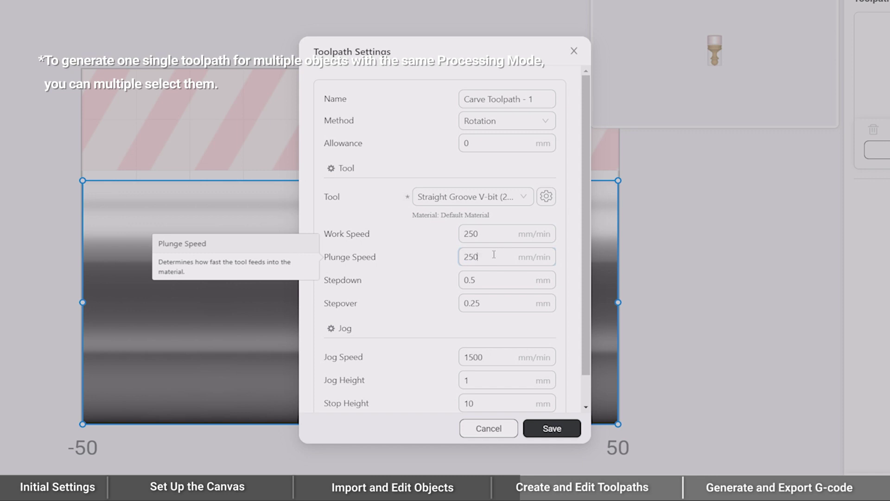
{"action": "double_click", "coordinate": [500, 281]}
{"action": "type", "text": "3"}
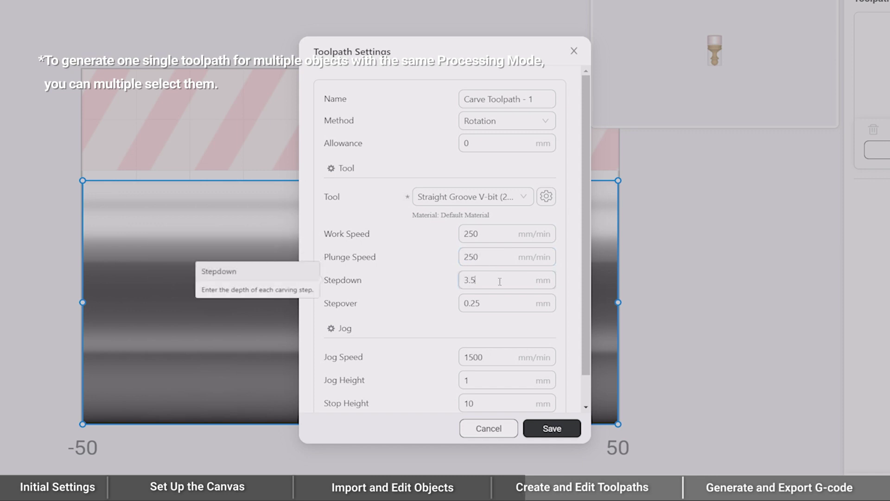
{"action": "double_click", "coordinate": [497, 301]}
{"action": "type", "text": "0.12"}
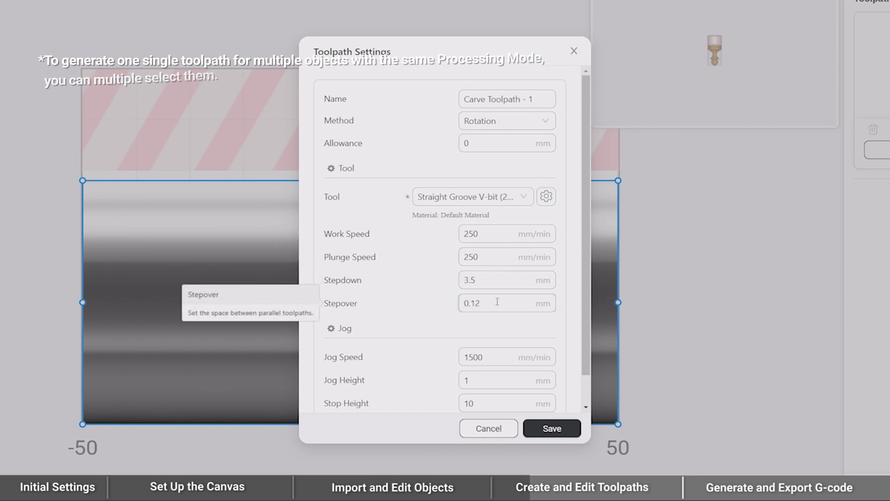
Step: View the processing methods while keeping Rotation, and choose the default-material Straight Groove V-bit as the tool
{"action": "left_click", "coordinate": [549, 122]}
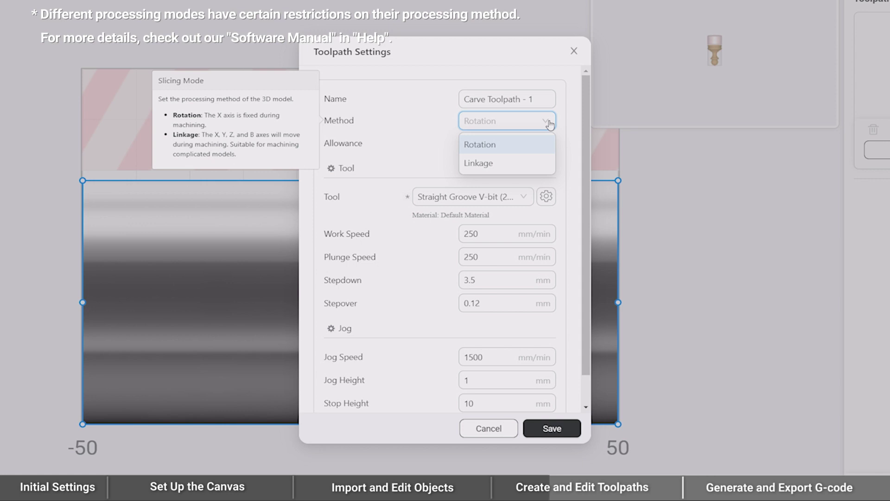
{"action": "left_click", "coordinate": [549, 123]}
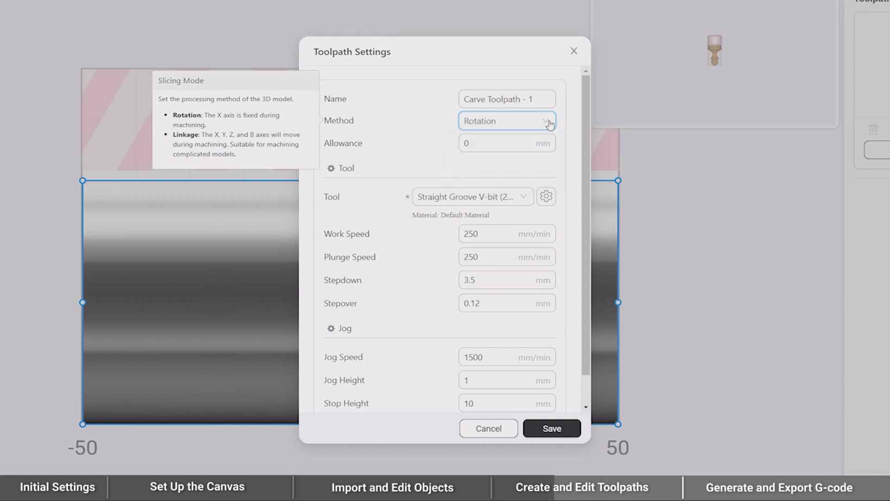
{"action": "left_click", "coordinate": [523, 201]}
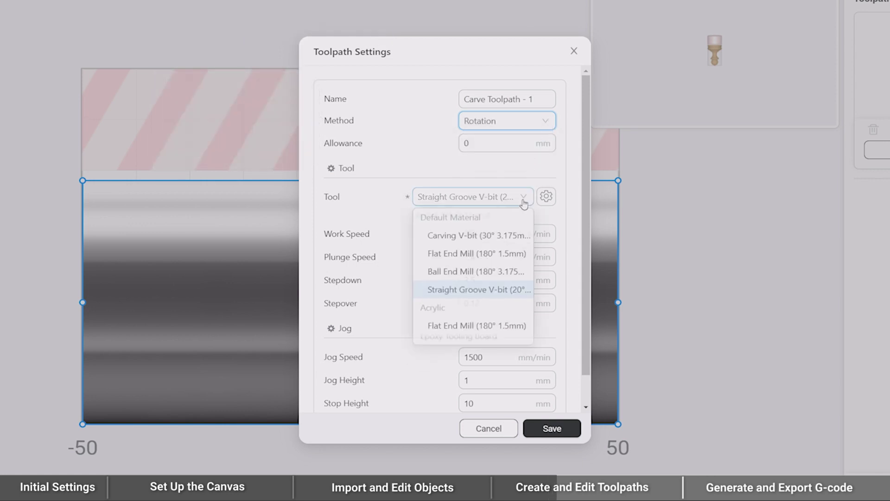
{"action": "left_click", "coordinate": [499, 293]}
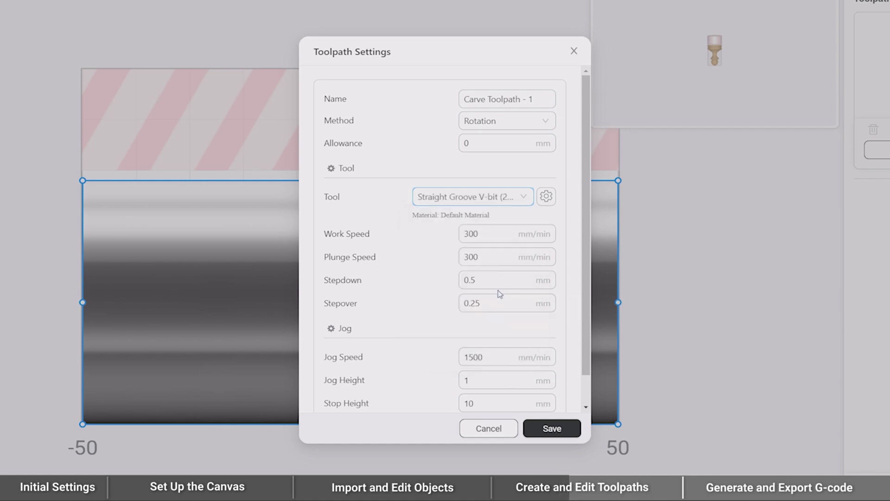
Step: Review the Straight Groove V-bit's tool settings without changing them, and save the toolpath
{"action": "left_click", "coordinate": [546, 196]}
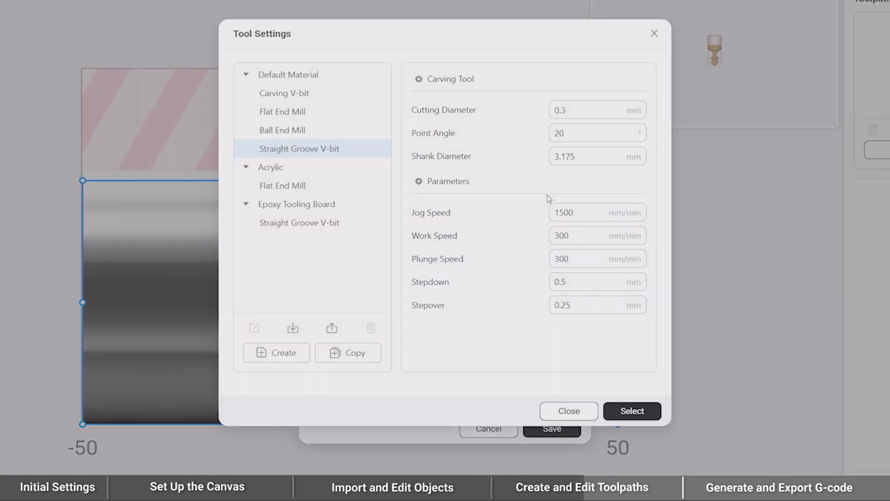
{"action": "left_click", "coordinate": [571, 411]}
{"action": "left_click", "coordinate": [556, 428]}
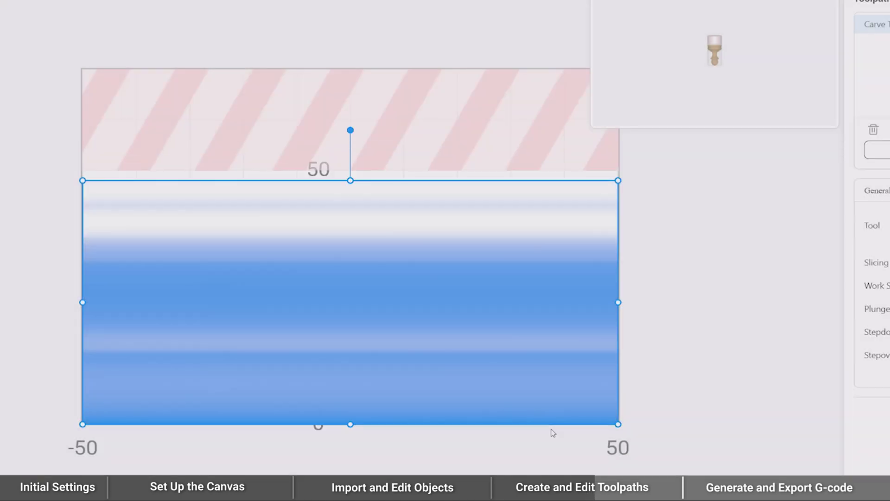
Step: Create a second carve toolpath for the model with the default settings and move it up the toolpath list
{"action": "left_click", "coordinate": [798, 194]}
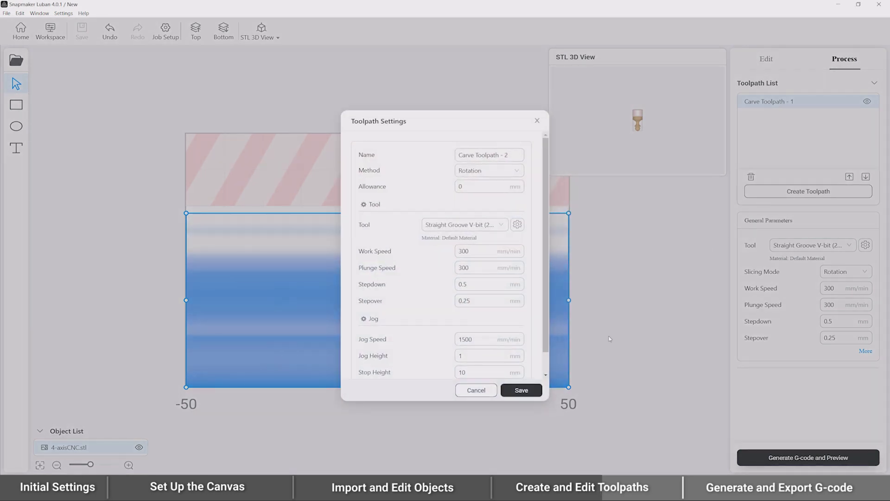
{"action": "left_click", "coordinate": [528, 389]}
{"action": "left_click", "coordinate": [849, 176]}
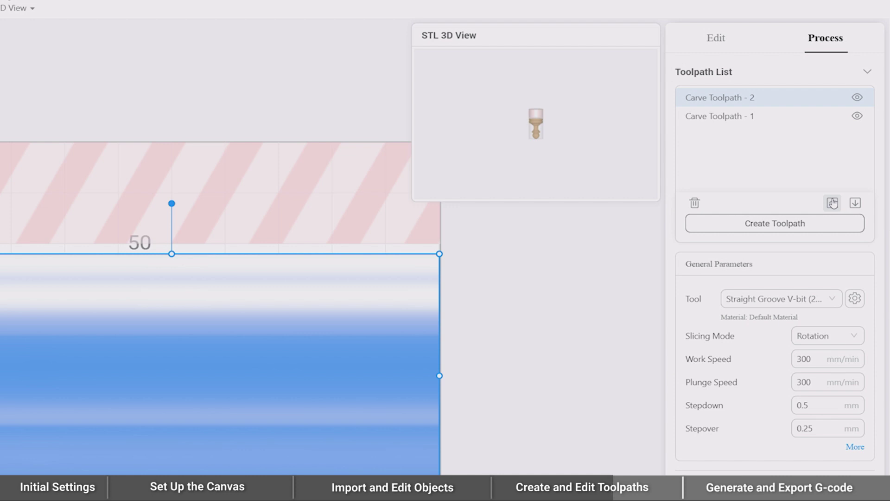
Step: Move the second carve toolpath back down the list and delete it
{"action": "left_click", "coordinate": [855, 203]}
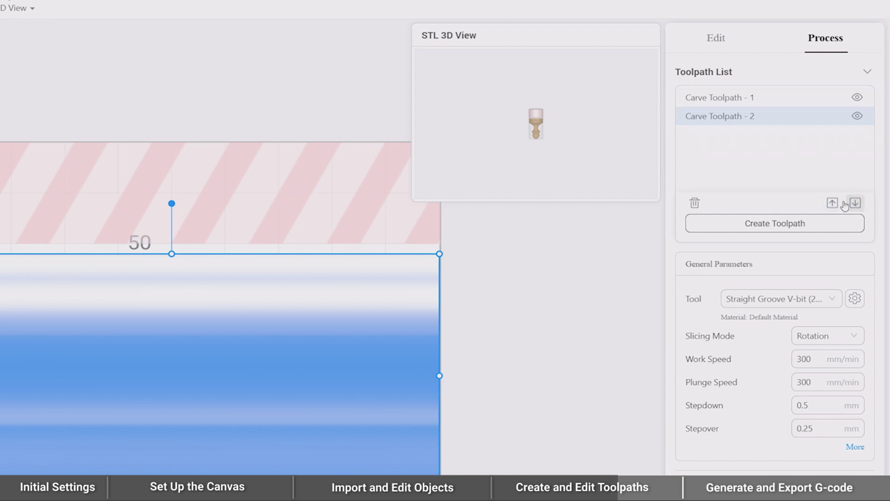
{"action": "left_click", "coordinate": [694, 203]}
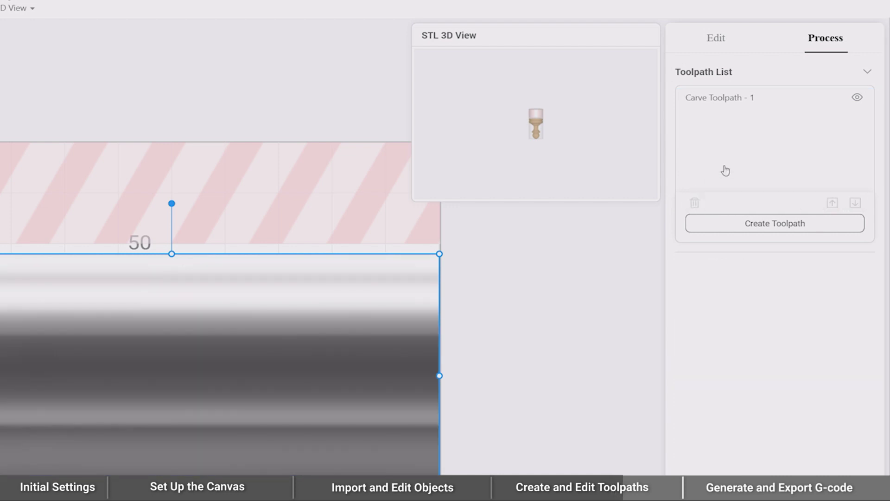
Step: Select the remaining carve toolpath, hide it and show it again
{"action": "left_click", "coordinate": [805, 103]}
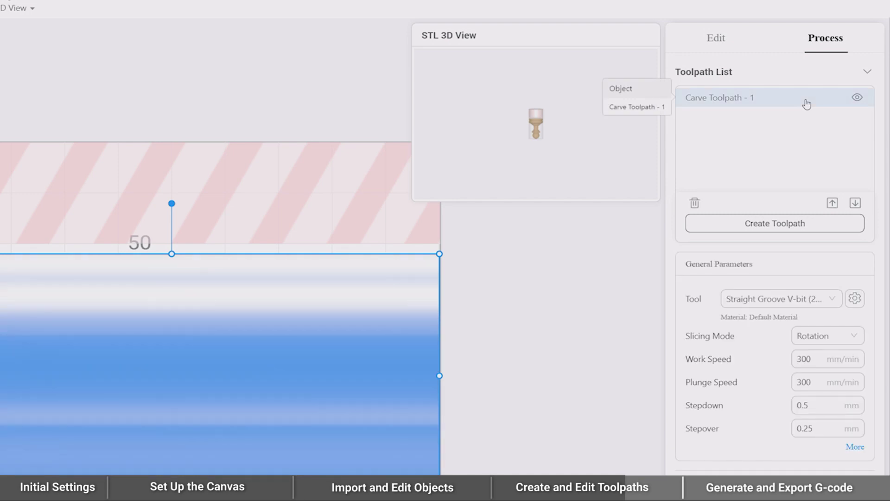
{"action": "left_click", "coordinate": [857, 98]}
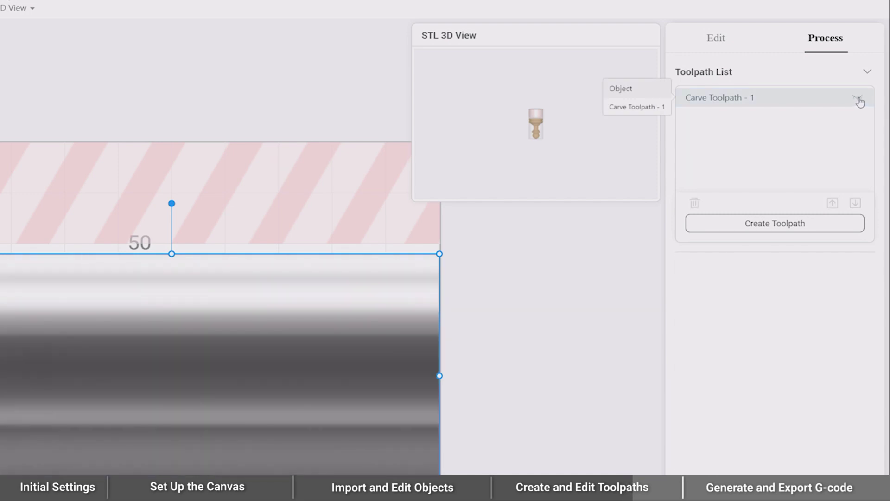
{"action": "left_click", "coordinate": [859, 99]}
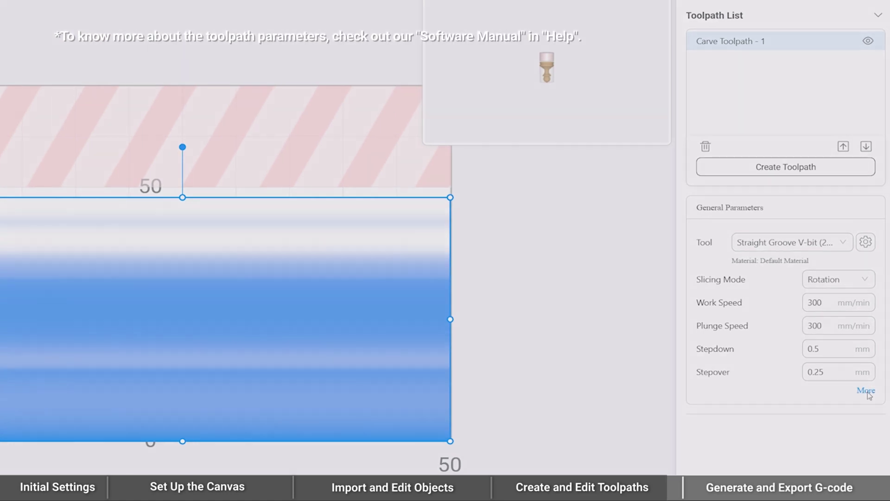
Step: Examine the full toolpath settings of the remaining carve toolpath, cancel without saving, and reopen them from the toolpath list
{"action": "left_click", "coordinate": [866, 391]}
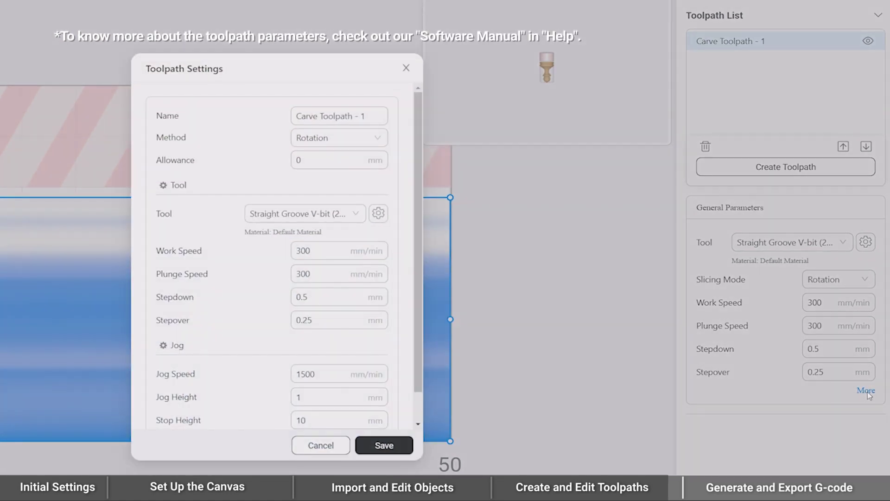
{"action": "left_click", "coordinate": [321, 445]}
{"action": "double_click", "coordinate": [771, 41]}
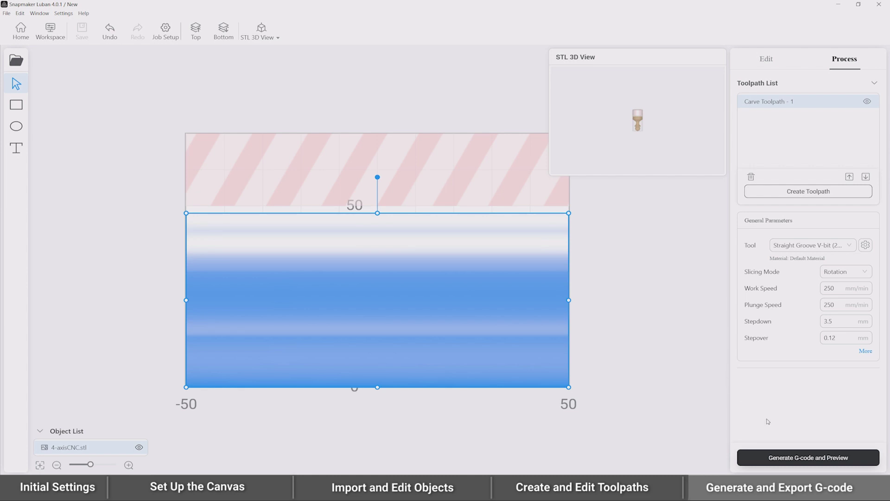
Step: Generate the G-code, inspect the toolpath preview, and switch the preview type from Toolpath to Simulation
{"action": "left_click", "coordinate": [807, 457]}
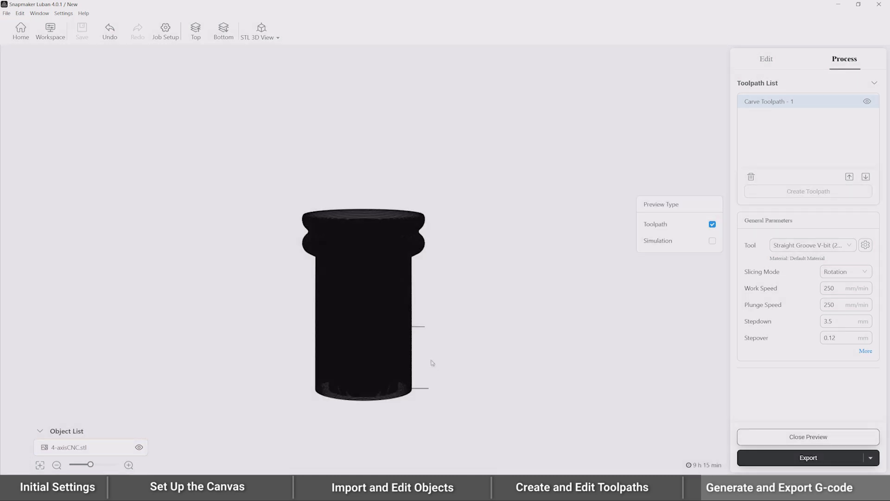
{"action": "mouse_move", "coordinate": [431, 362]}
{"action": "left_mouse_down"}
{"action": "mouse_move", "coordinate": [438, 276]}
{"action": "mouse_move", "coordinate": [436, 371]}
{"action": "left_mouse_up"}
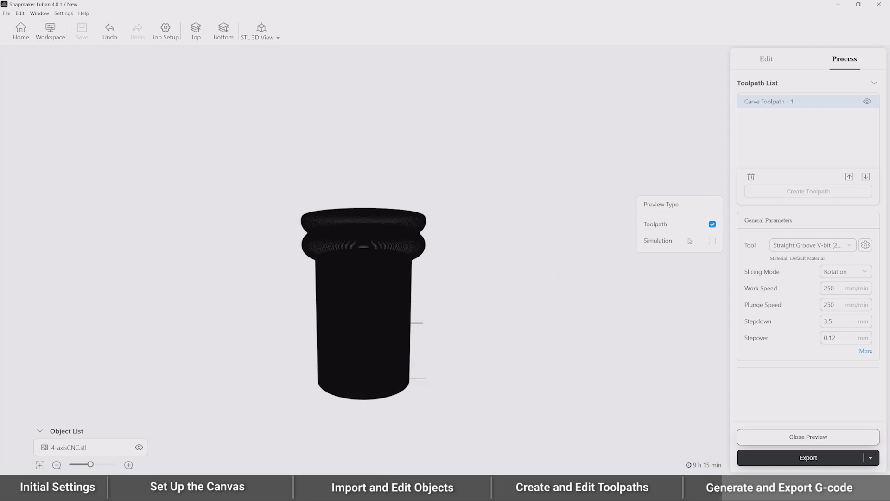
{"action": "left_click", "coordinate": [713, 225]}
{"action": "left_click", "coordinate": [713, 241]}
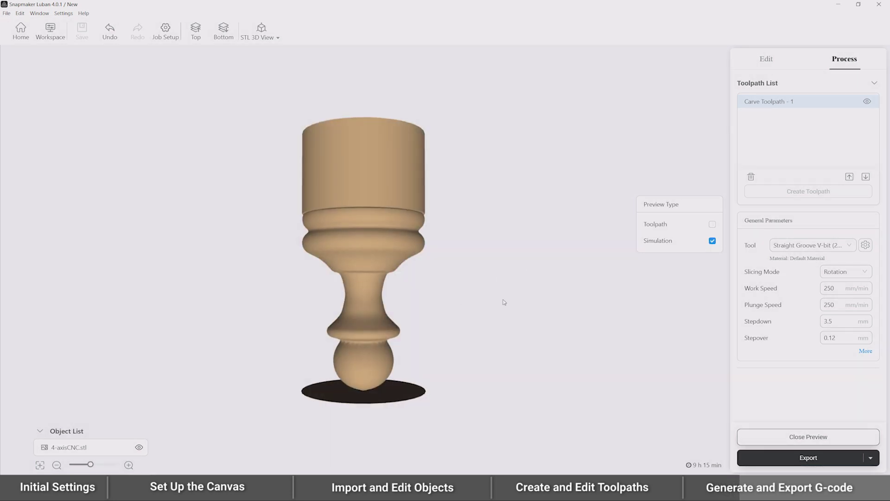
{"action": "left_click_drag", "start_coordinate": [504, 303], "coordinate": [461, 335]}
Step: Load the generated G-code to the Workspace
{"action": "left_click", "coordinate": [816, 459]}
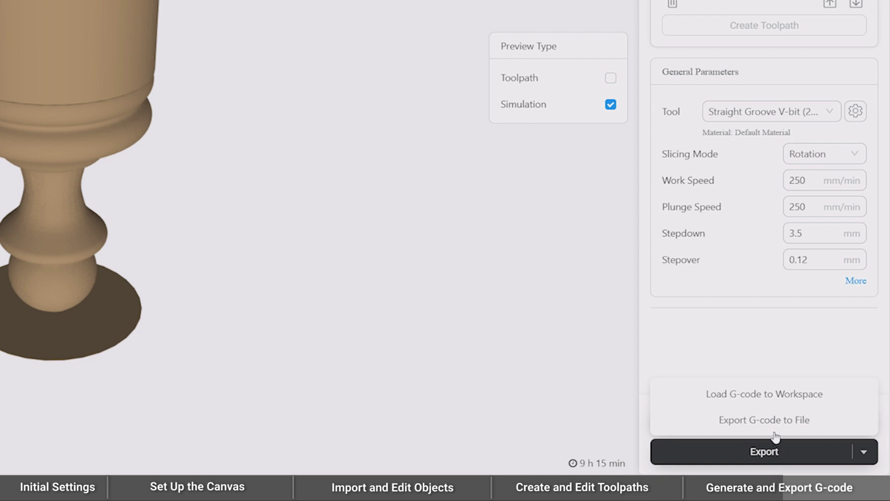
{"action": "left_click", "coordinate": [774, 395]}
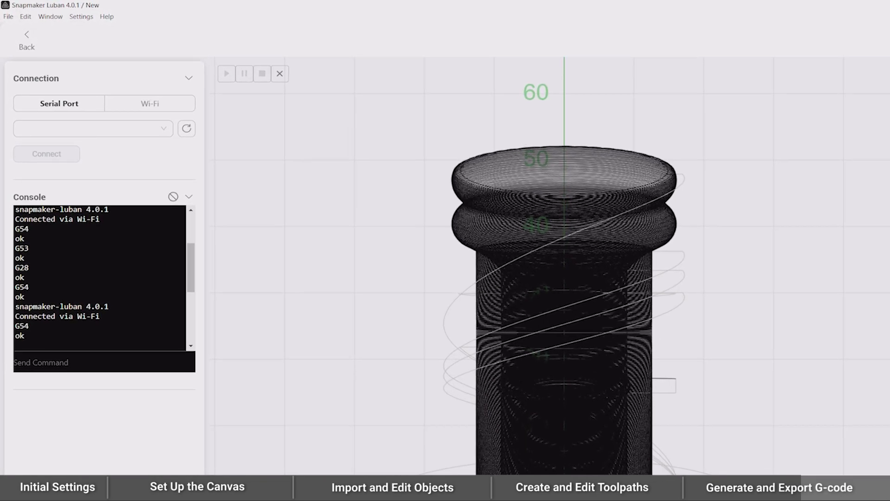
Step: Connect to the Snapmaker-QSG machine over Wi-Fi and send the loaded G-code file to it
{"action": "left_click", "coordinate": [155, 110]}
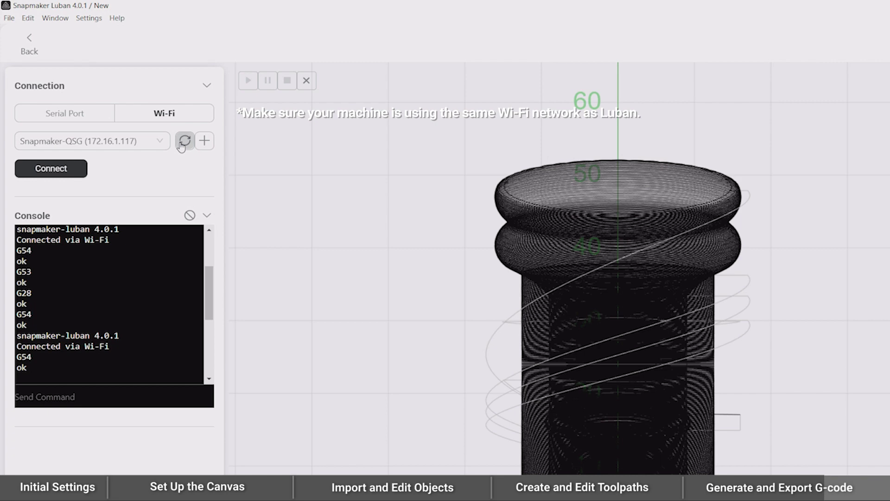
{"action": "left_click", "coordinate": [161, 141]}
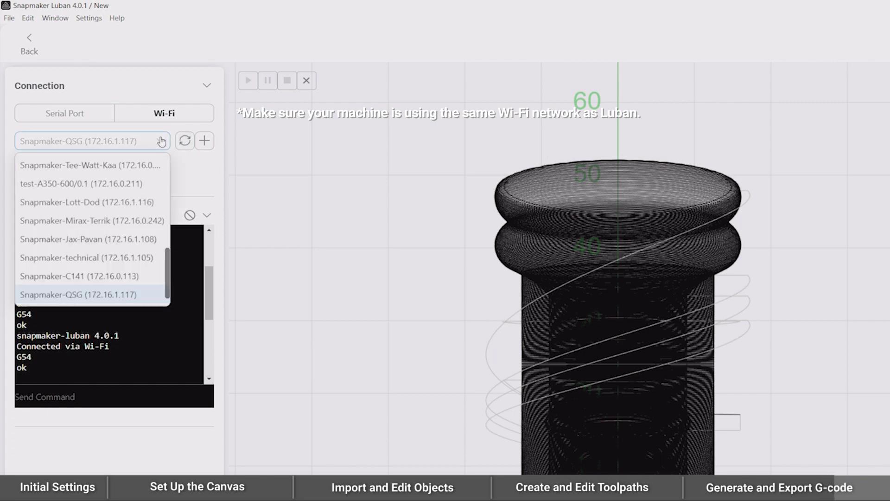
{"action": "left_click", "coordinate": [110, 294]}
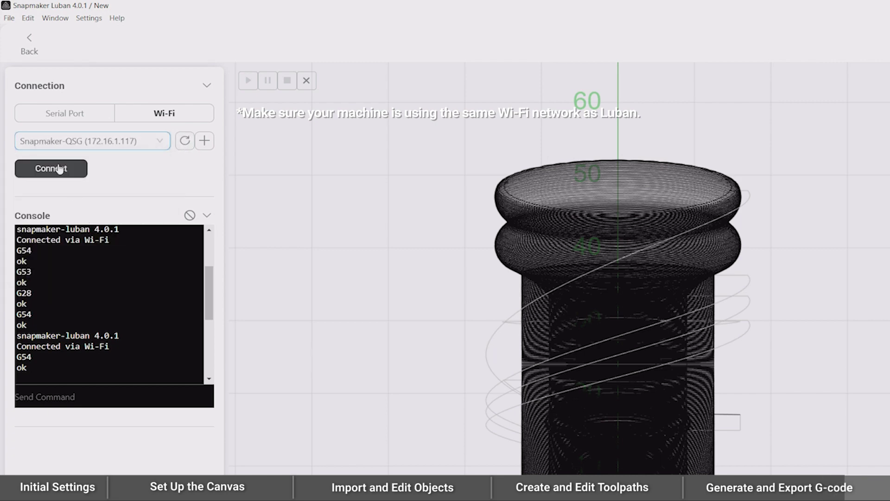
{"action": "left_click", "coordinate": [57, 169]}
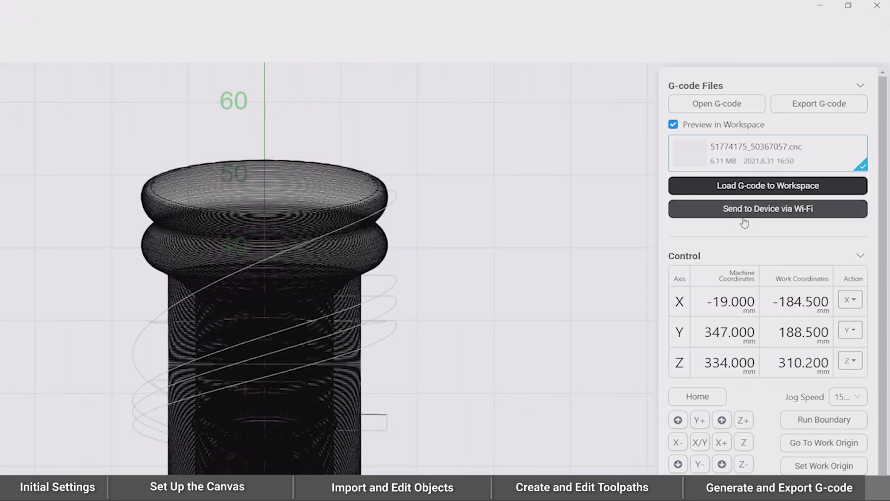
{"action": "left_click", "coordinate": [770, 209]}
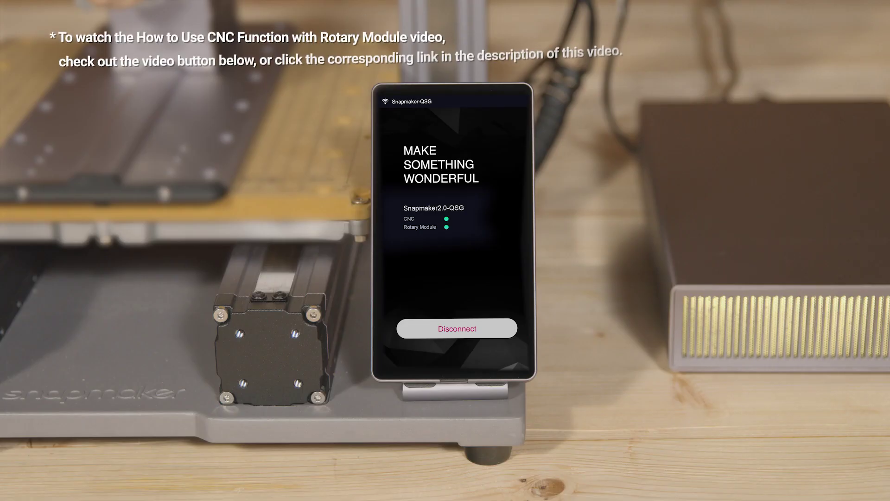
{"action": "left_click", "coordinate": [453, 263]}
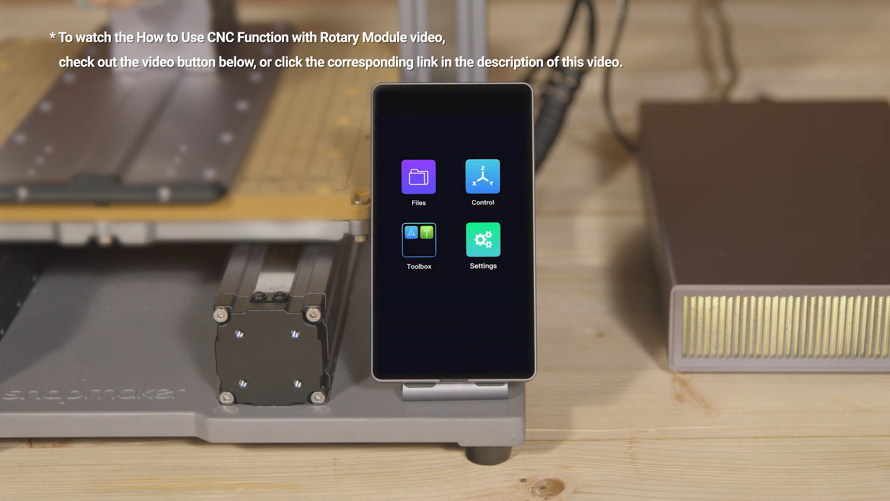
{"action": "left_click", "coordinate": [418, 177]}
{"action": "left_click", "coordinate": [449, 134]}
{"action": "left_click", "coordinate": [454, 319]}
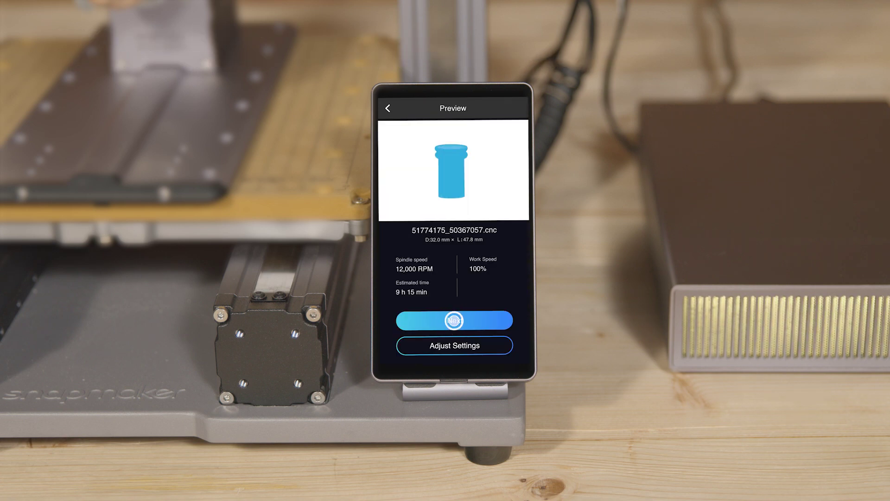